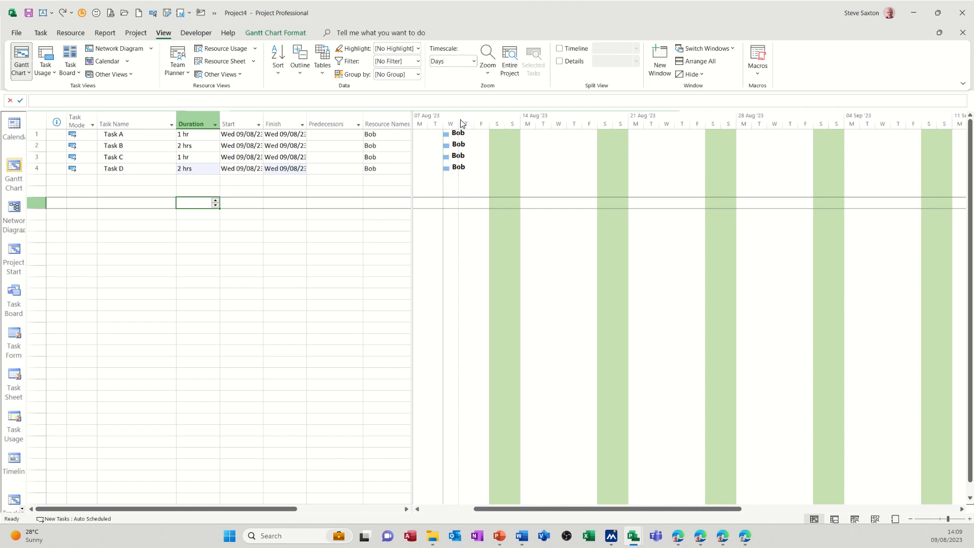
Format the Gantt timescale as one middle tier in hours with a count of 4
double_click(486, 123)
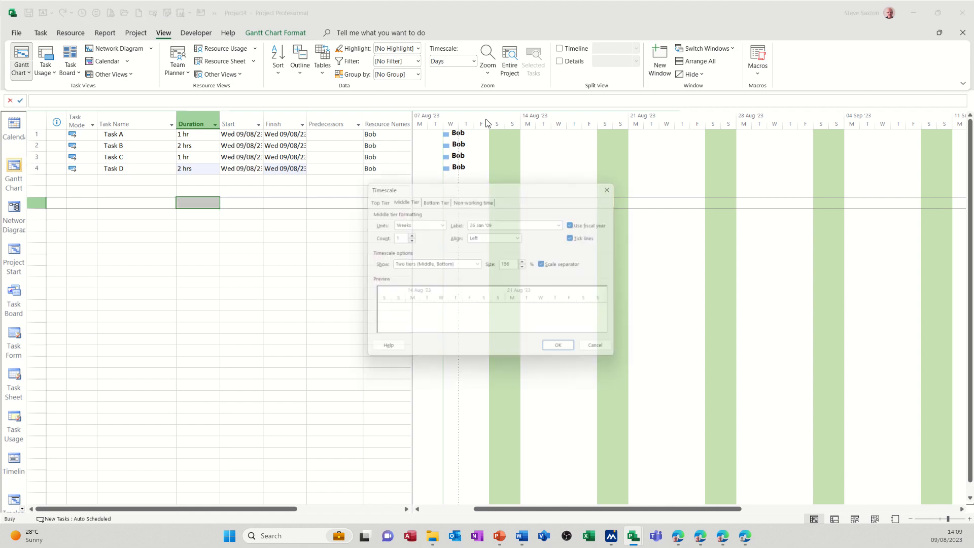
click(443, 262)
click(430, 269)
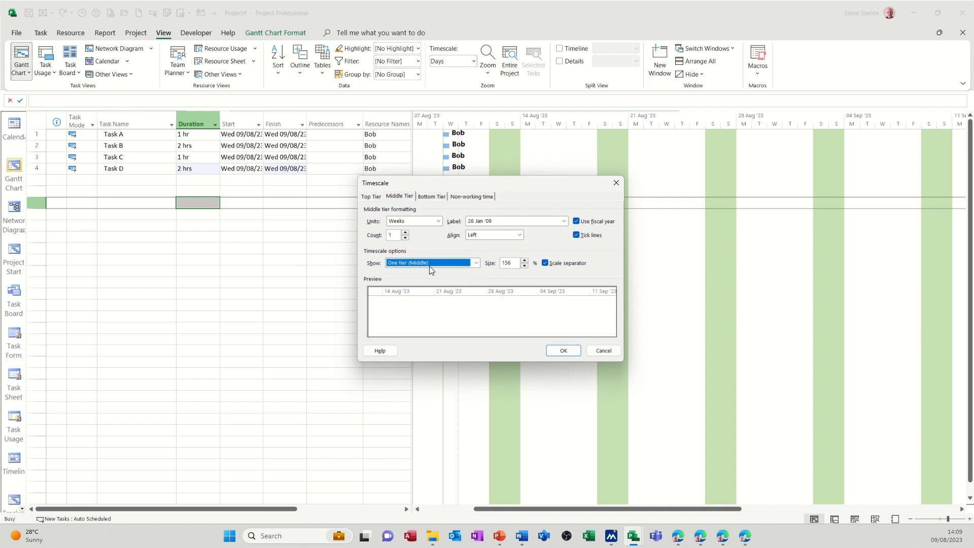
click(438, 221)
click(407, 284)
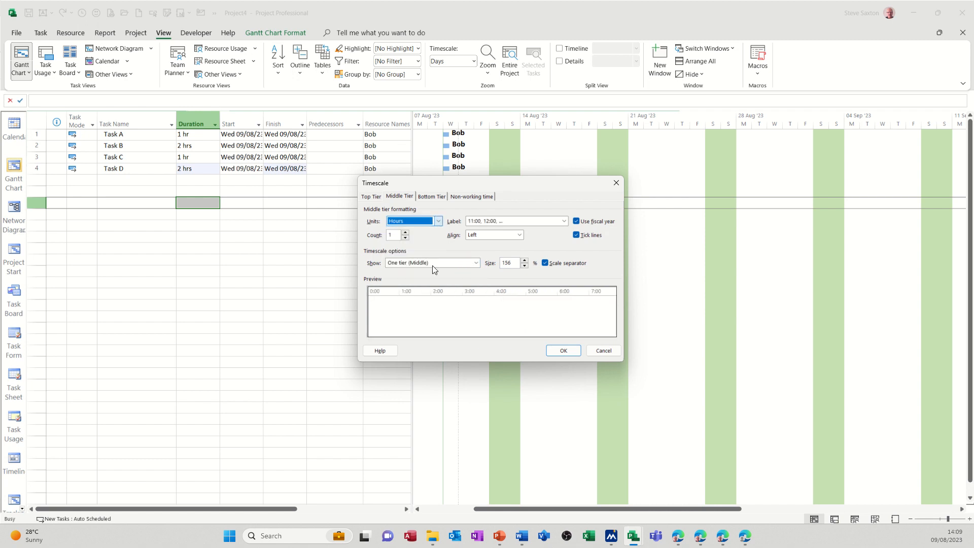
double_click(405, 233)
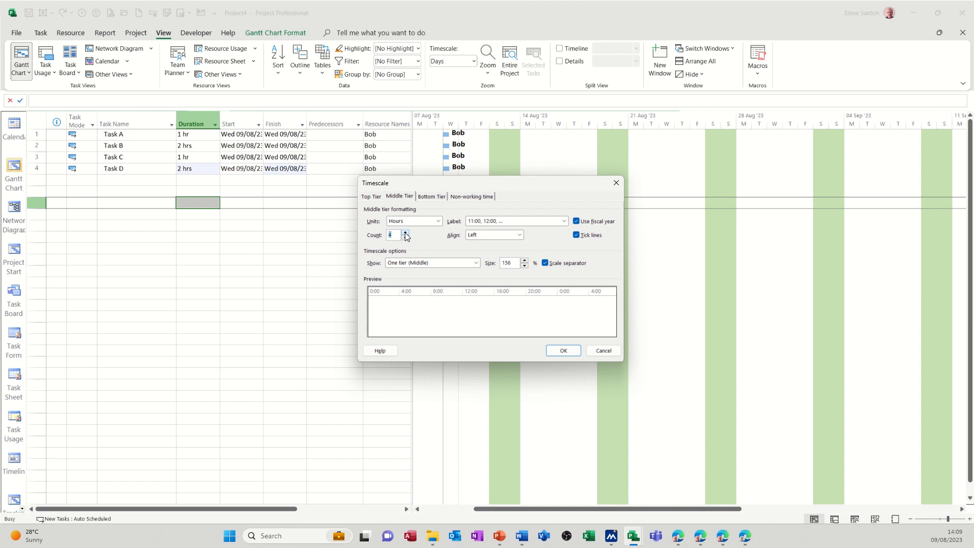
click(564, 351)
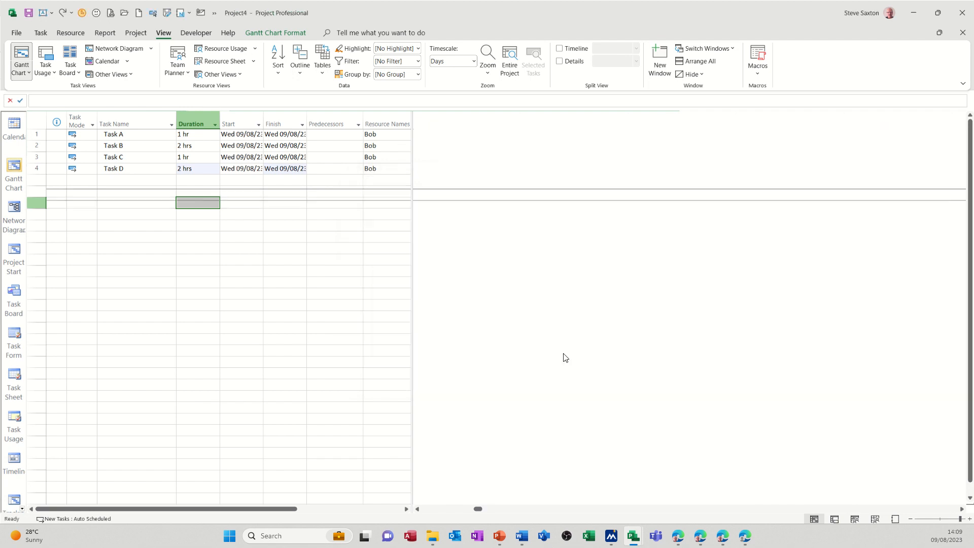
Move Task B's bar to start at about 13:00 and Task C's at about 10:00, adding no link for Task C
click(160, 148)
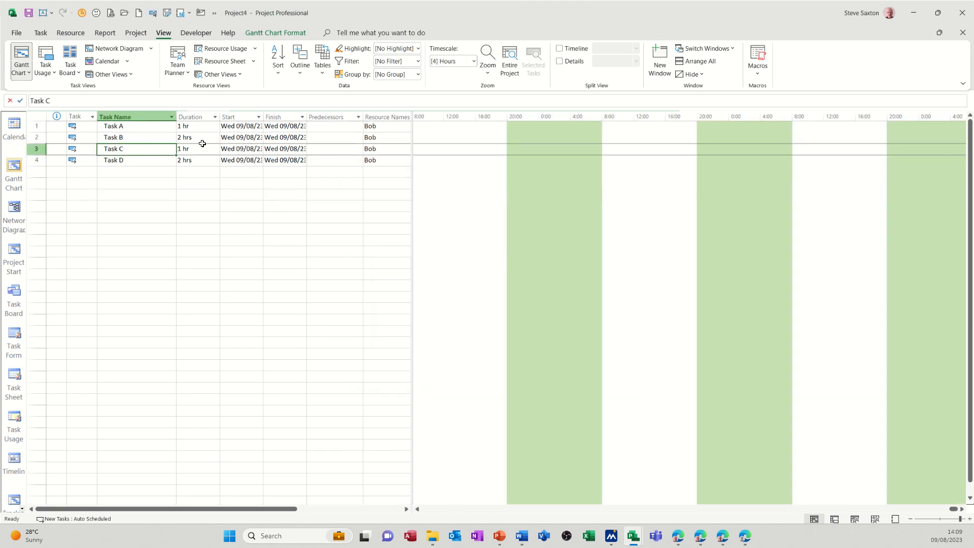
click(39, 33)
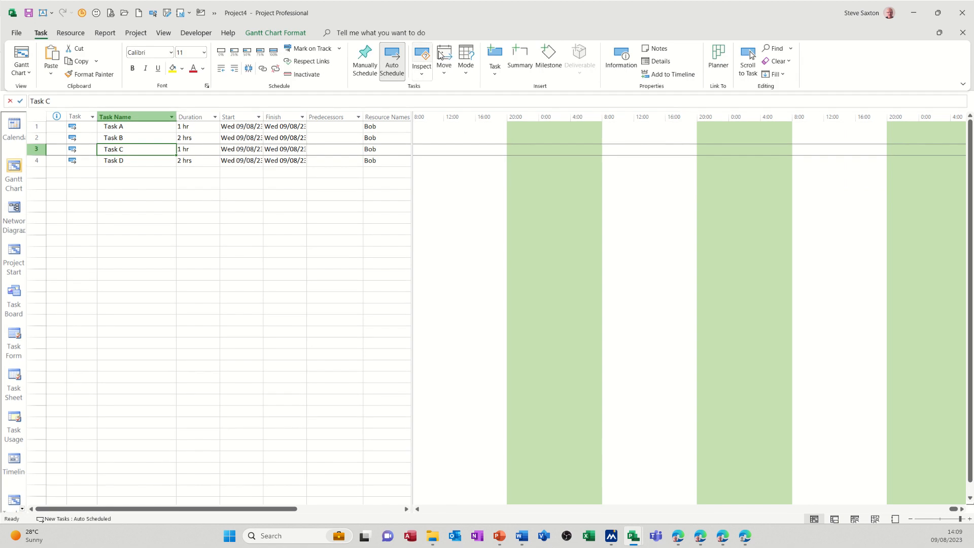
click(749, 59)
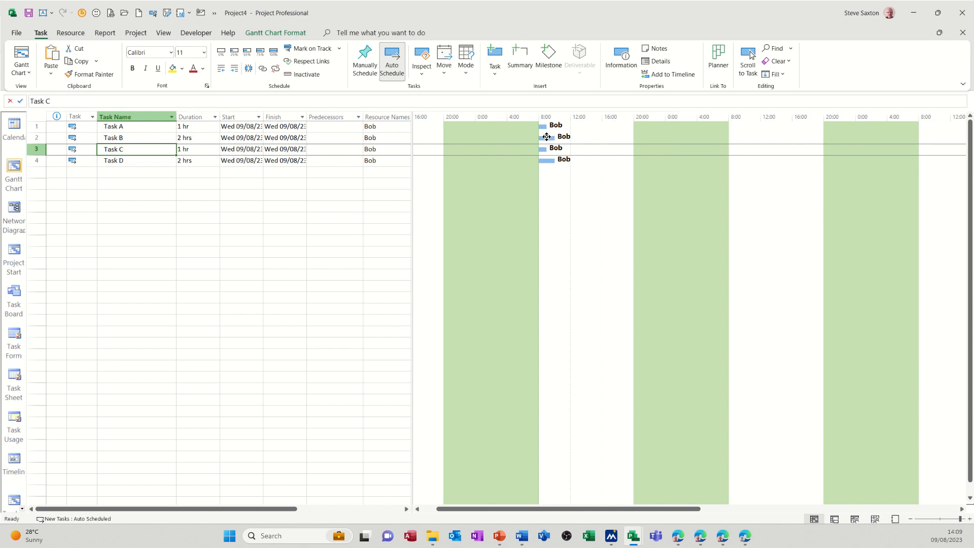
drag(547, 136, 578, 136)
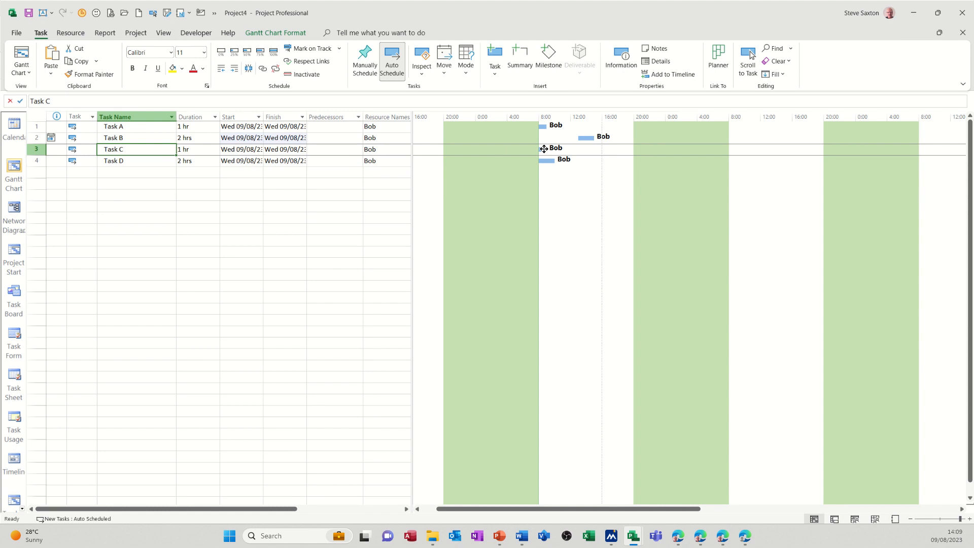
drag(544, 149, 558, 148)
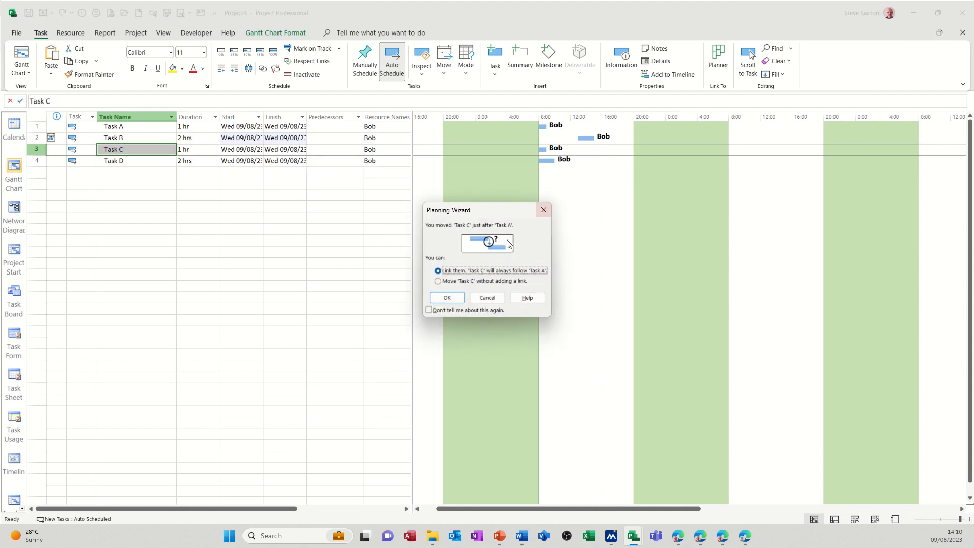
click(450, 282)
click(449, 297)
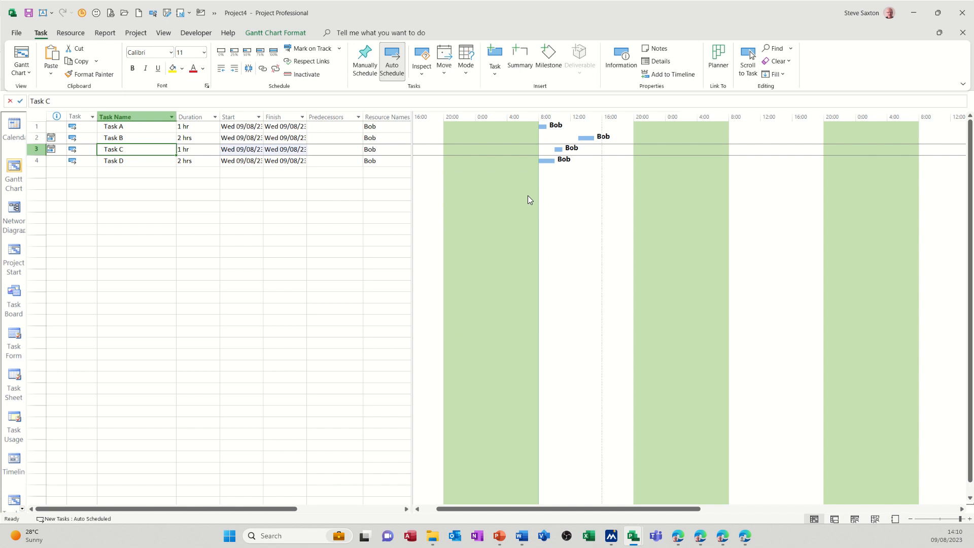
Move Task D's bar to start at about 14:00 on the same day, without linking it to Task B
drag(546, 160, 615, 161)
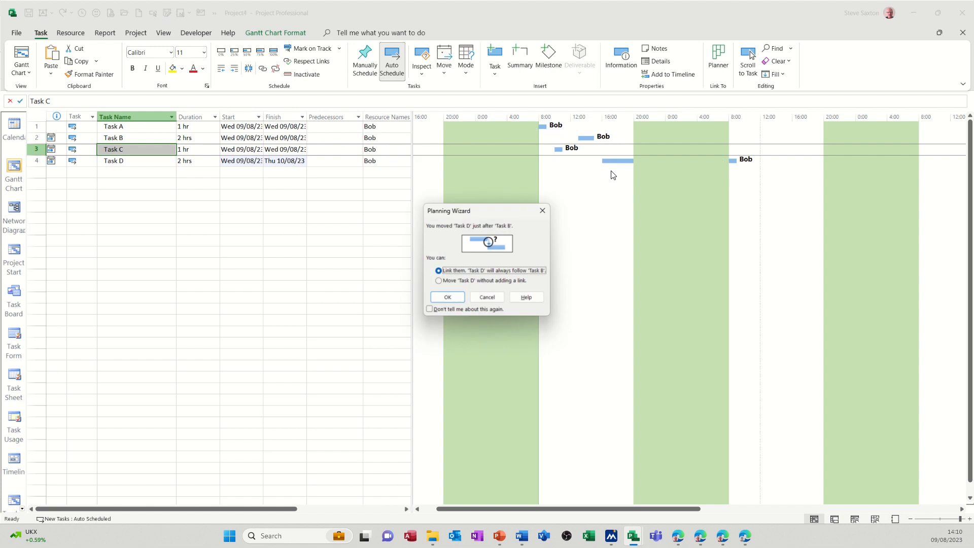
click(445, 282)
click(447, 298)
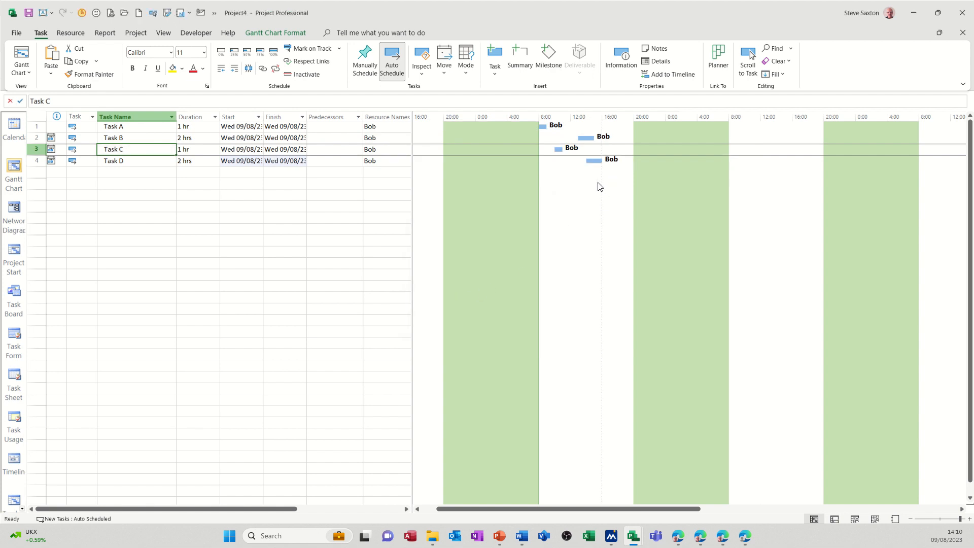
Try to shift Task B's bar slightly earlier, just before Task D, without adding a link
drag(587, 138, 585, 142)
click(466, 282)
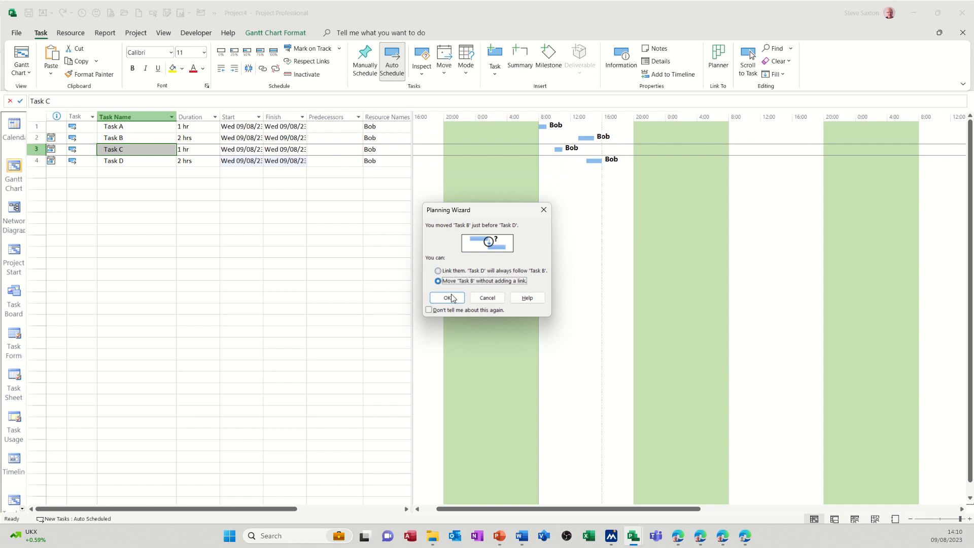
click(449, 296)
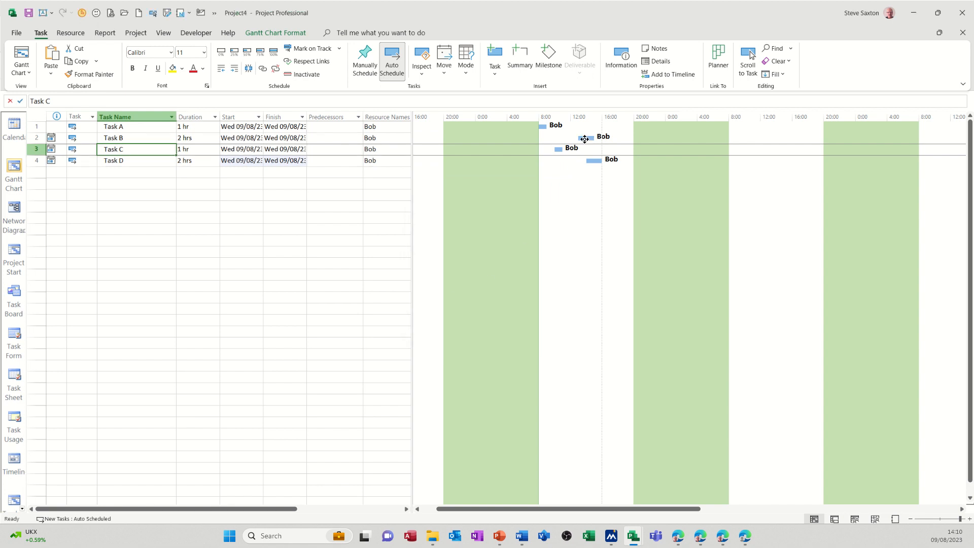
drag(583, 138, 578, 139)
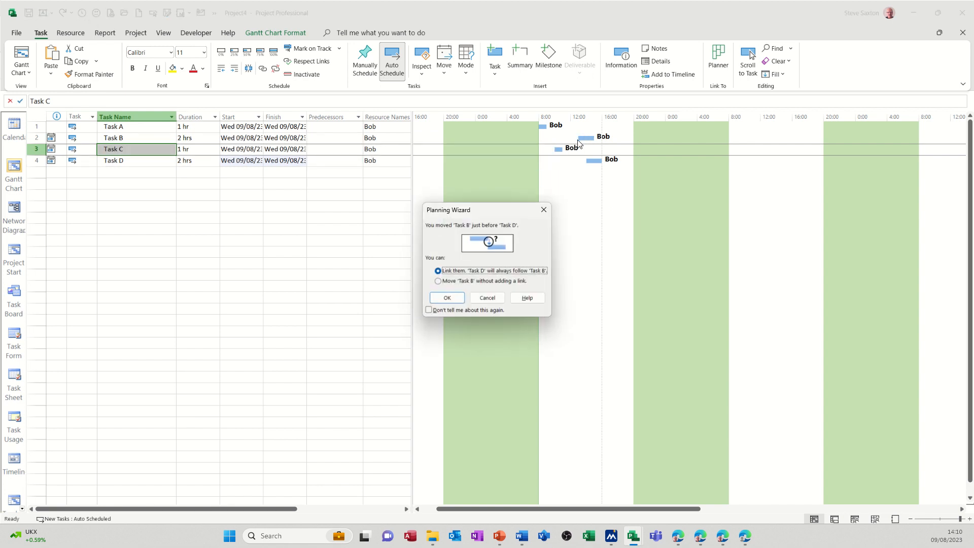
click(445, 281)
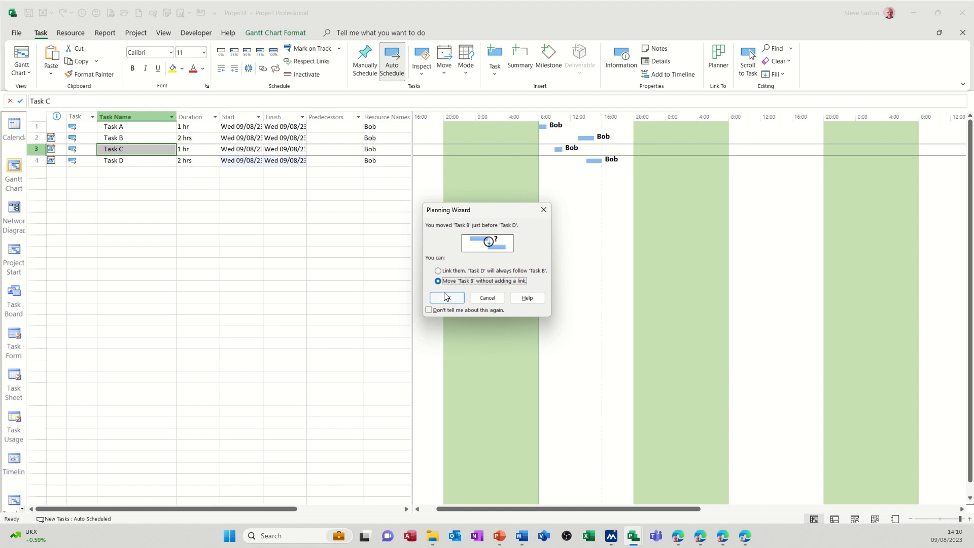
click(447, 298)
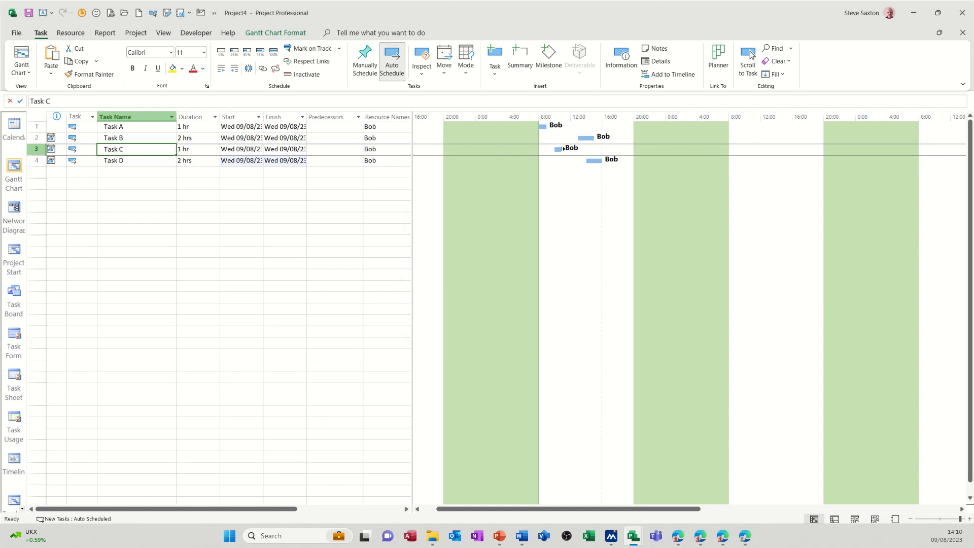
Move Task C's bar directly after Task A at about 9:00 and Task B's bar to about 11:00, adding no links
drag(559, 149, 552, 149)
click(452, 281)
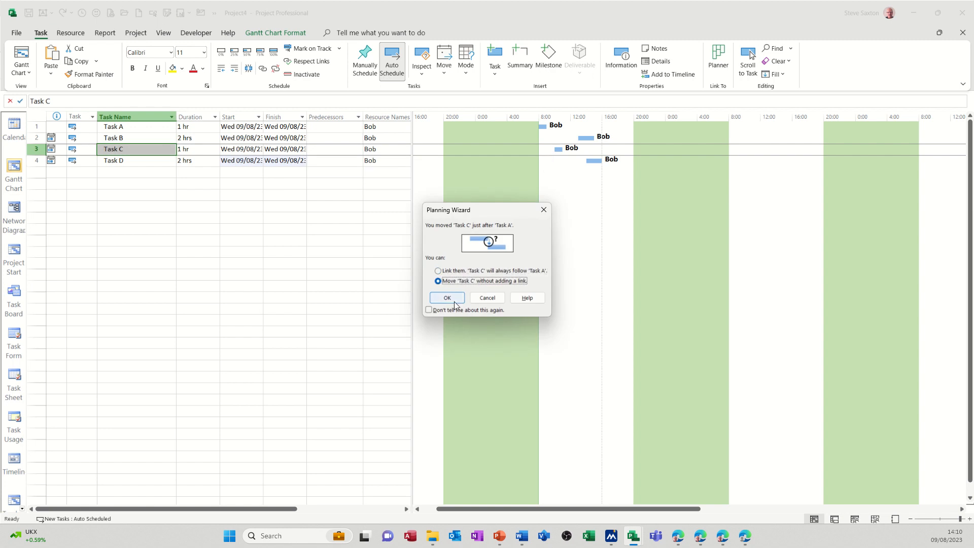
click(447, 298)
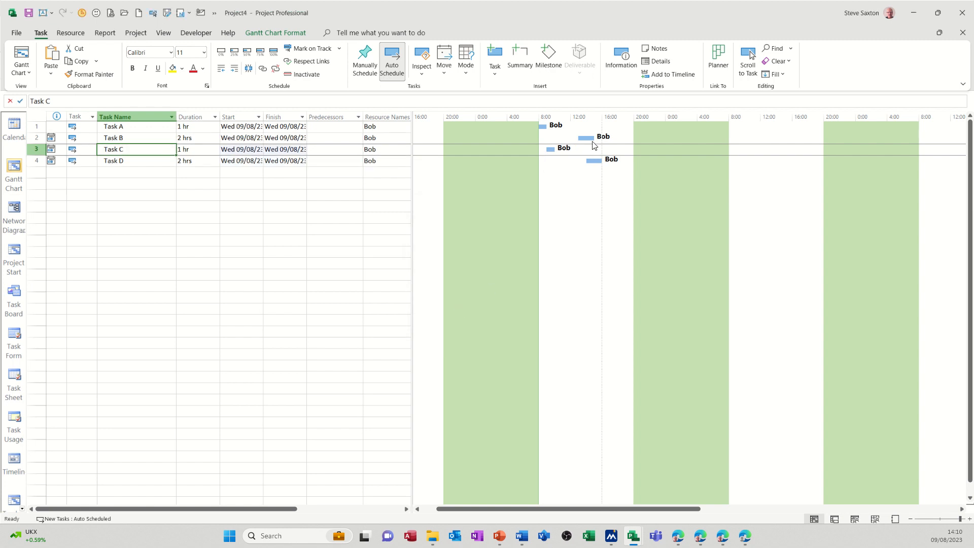
drag(584, 139, 574, 139)
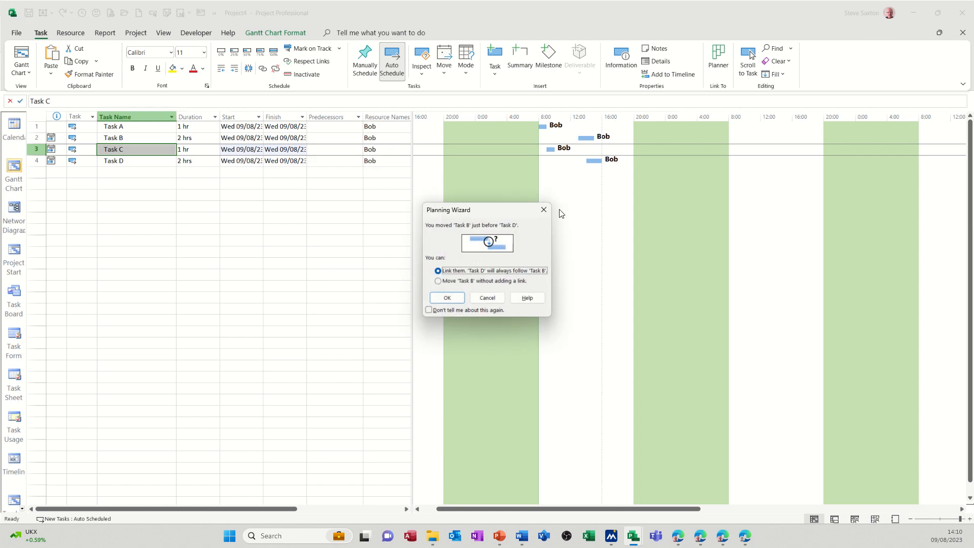
click(452, 281)
click(447, 298)
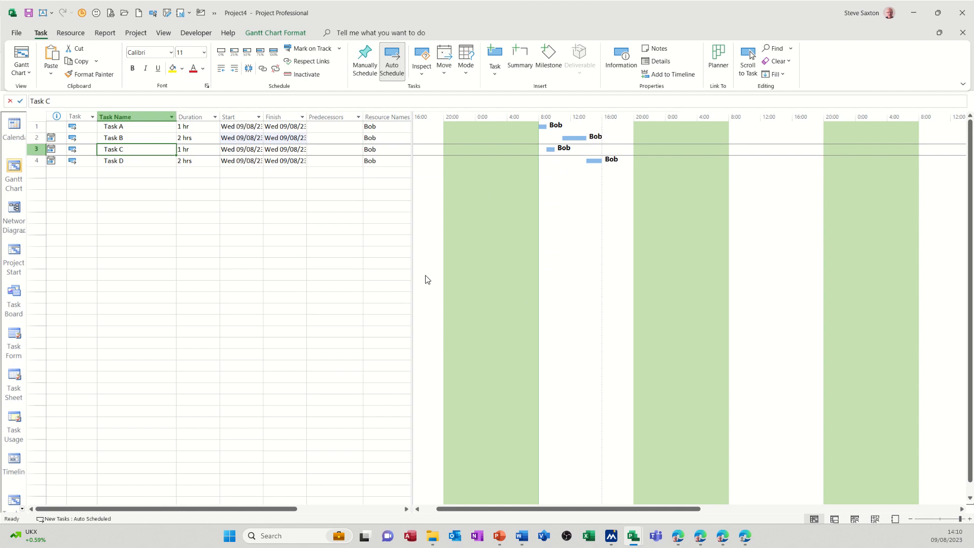
Undo all the task bar moves and the timescale change
key(ctrl+z)
key(ctrl+z)
key(ctrl+z)
key(ctrl+z)
key(ctrl+z)
key(ctrl+z)
key(ctrl+z)
key(ctrl+z)
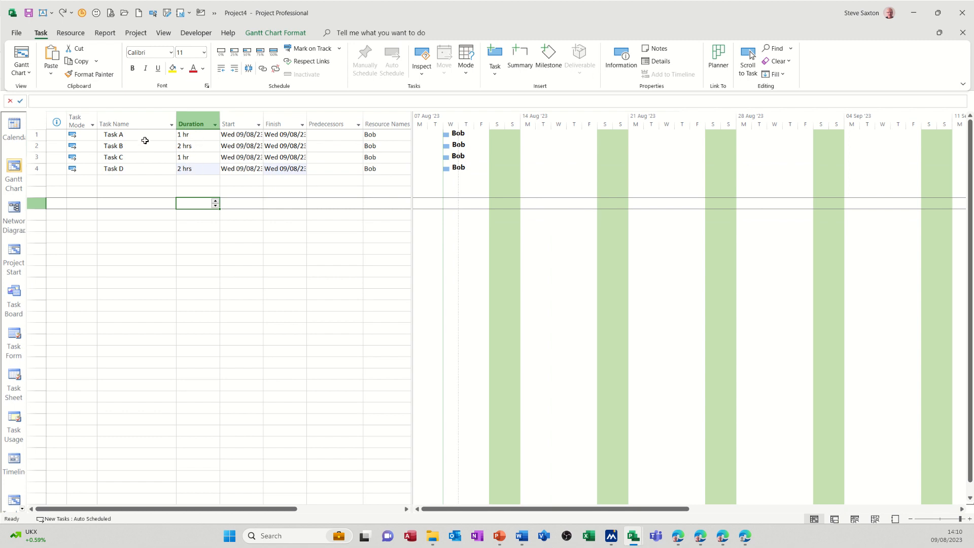
Try linking Tasks A to D in sequence, and undo the links
drag(145, 135, 148, 167)
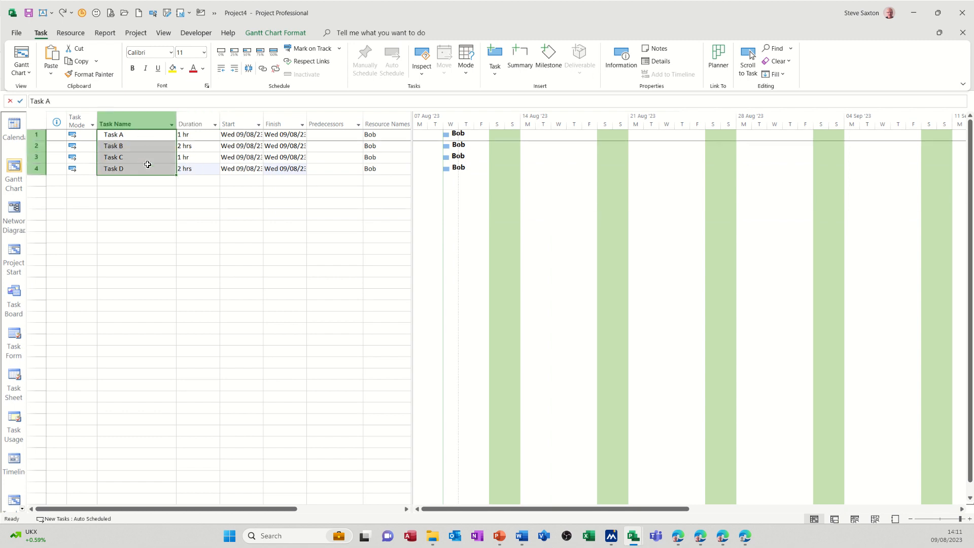
click(263, 68)
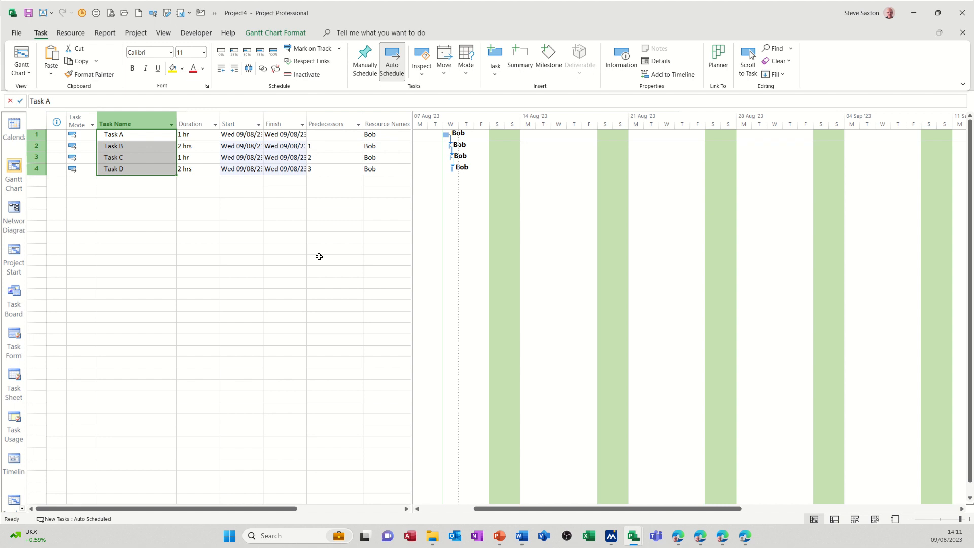
key(ctrl+z)
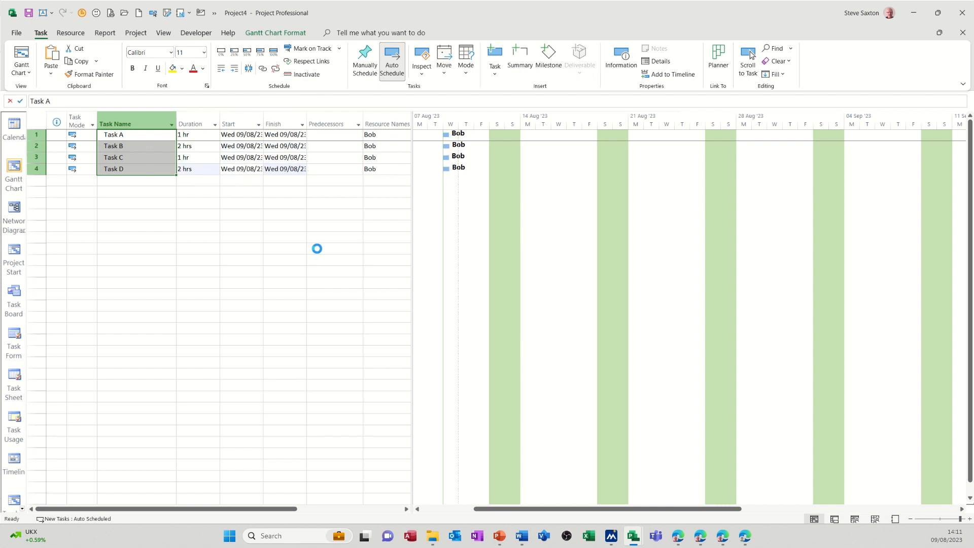
Split the view for Task B and show Resource Usage as the details pane beneath the Gantt chart
click(135, 144)
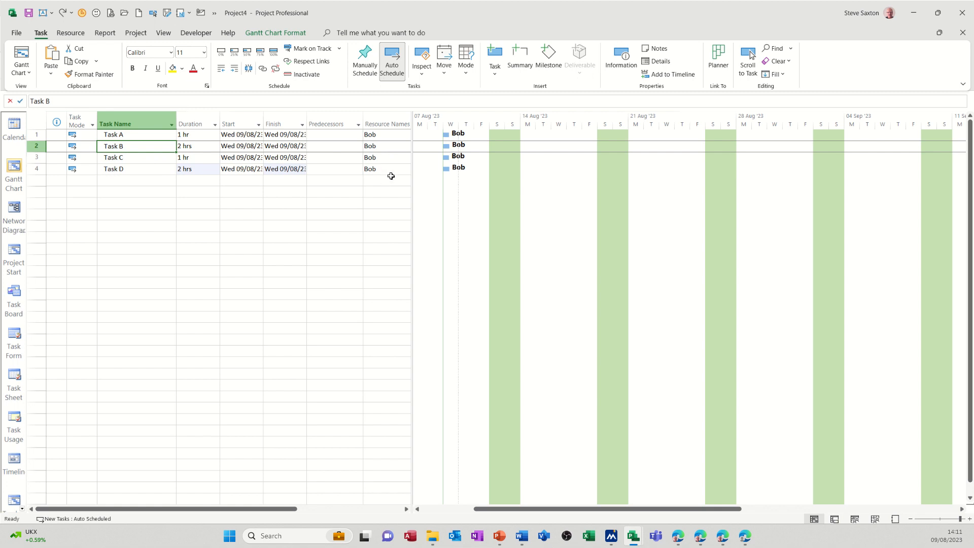
click(161, 34)
click(562, 61)
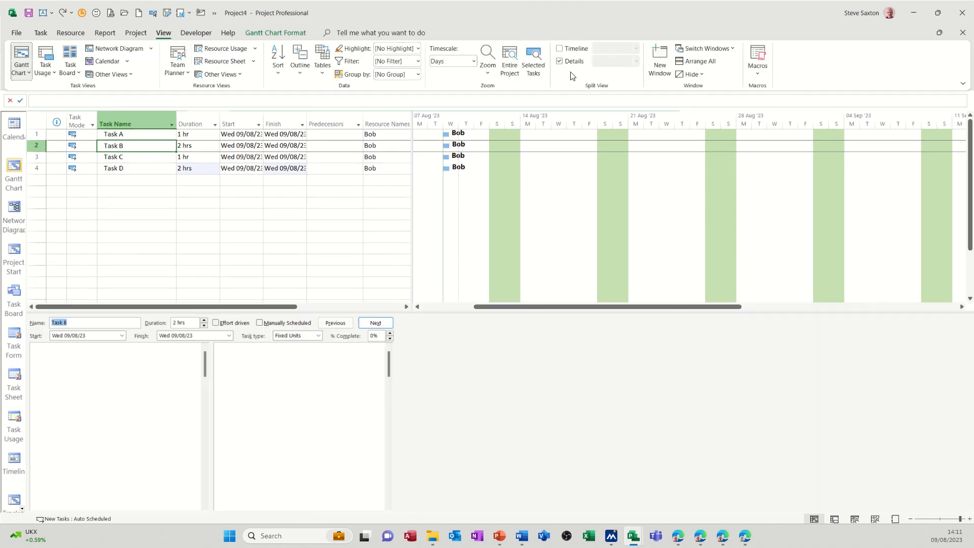
click(636, 61)
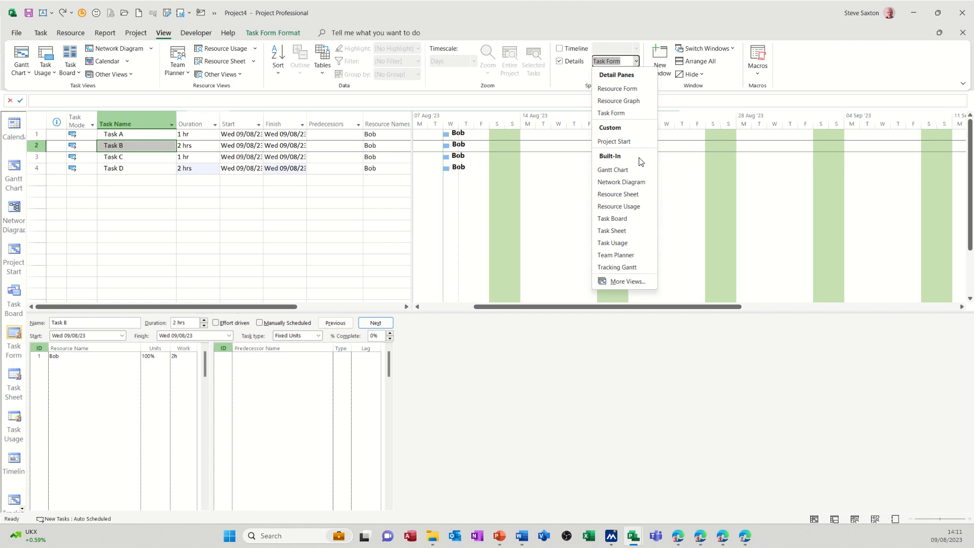
click(611, 206)
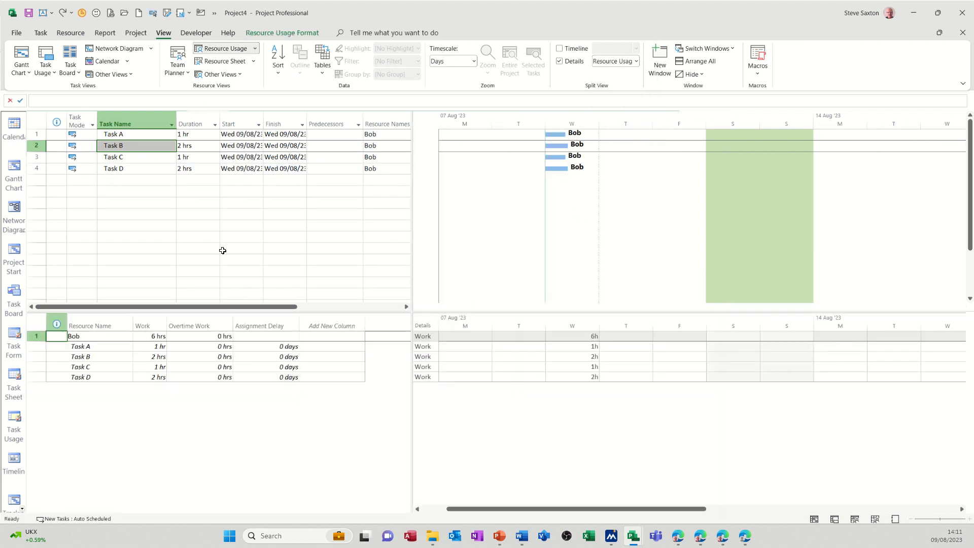
Remove the Assignment Delay column from the resource usage table and insert it again in the same place
click(260, 325)
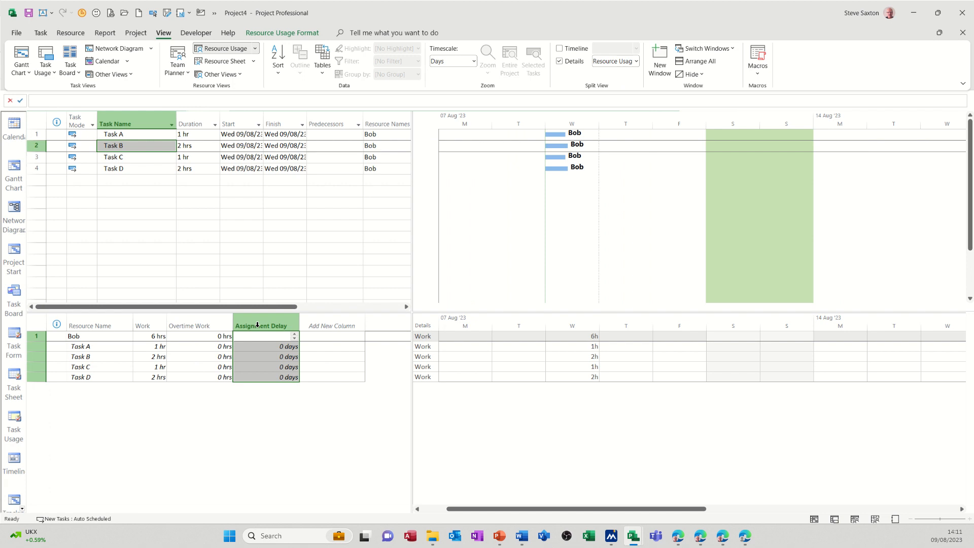
key(Delete)
click(273, 327)
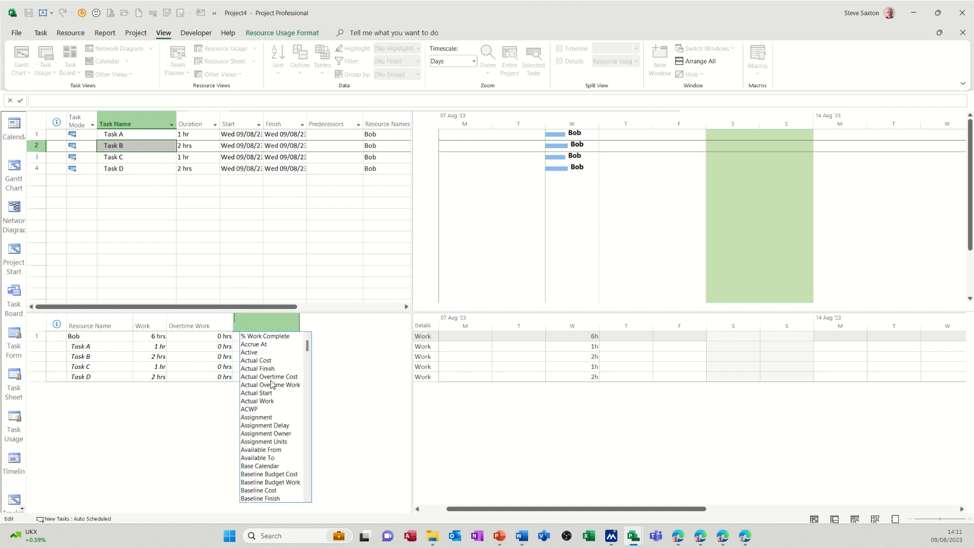
click(266, 425)
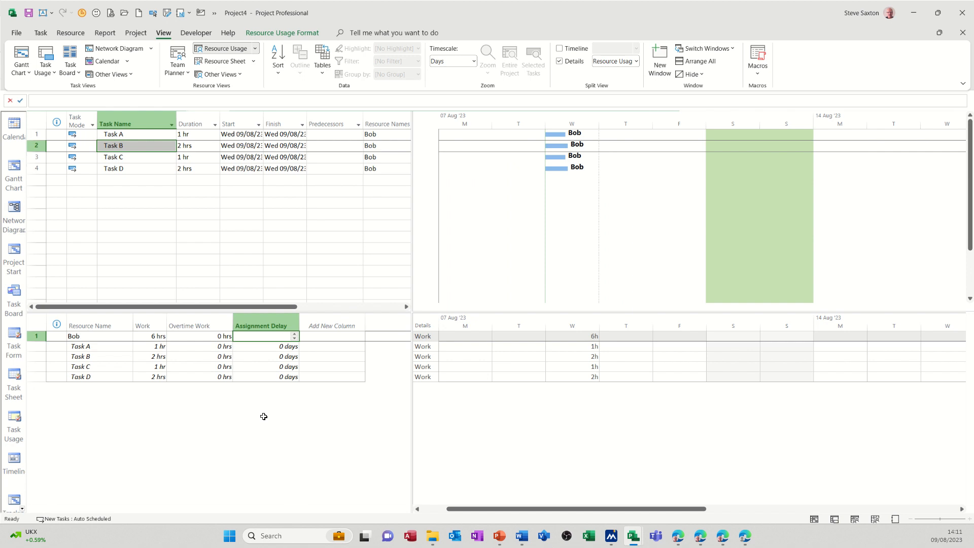
Set the assignment delay to 1 hour for Task B, 3 hours for Task C and 5 hours for Task D
click(276, 358)
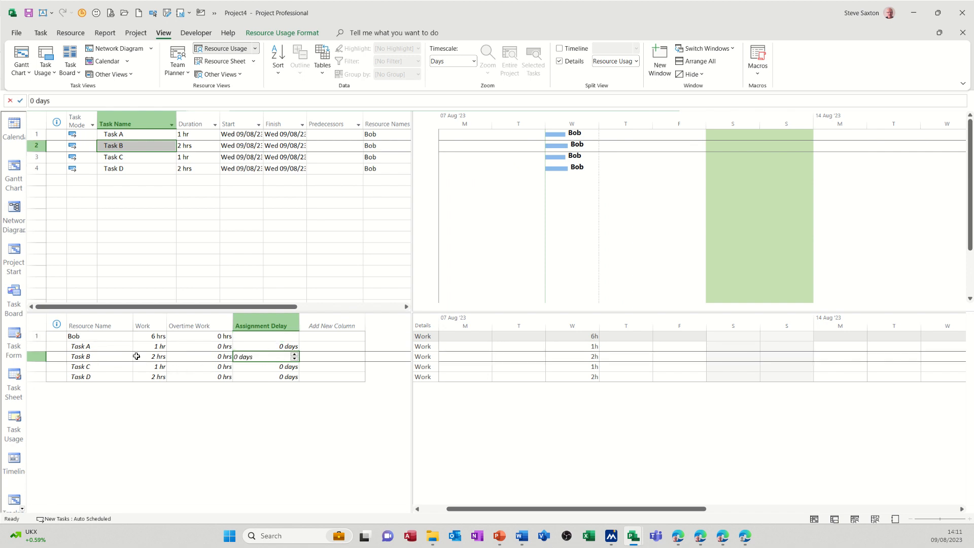
text(1 )
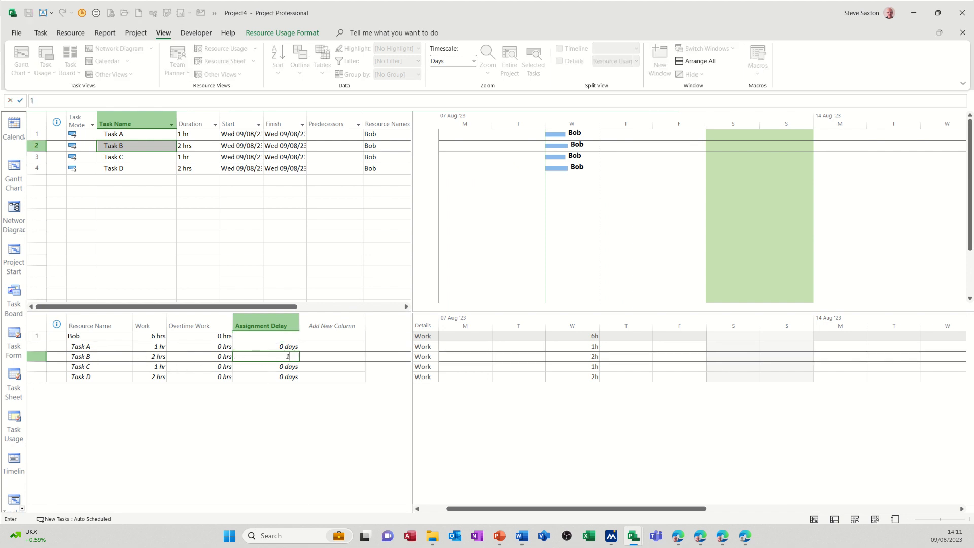
text(h)
click(264, 368)
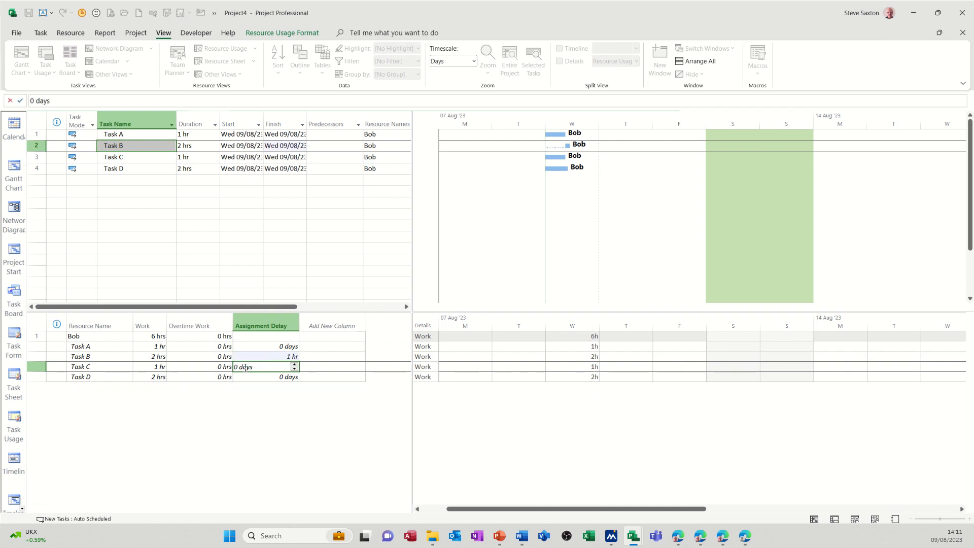
text(3h)
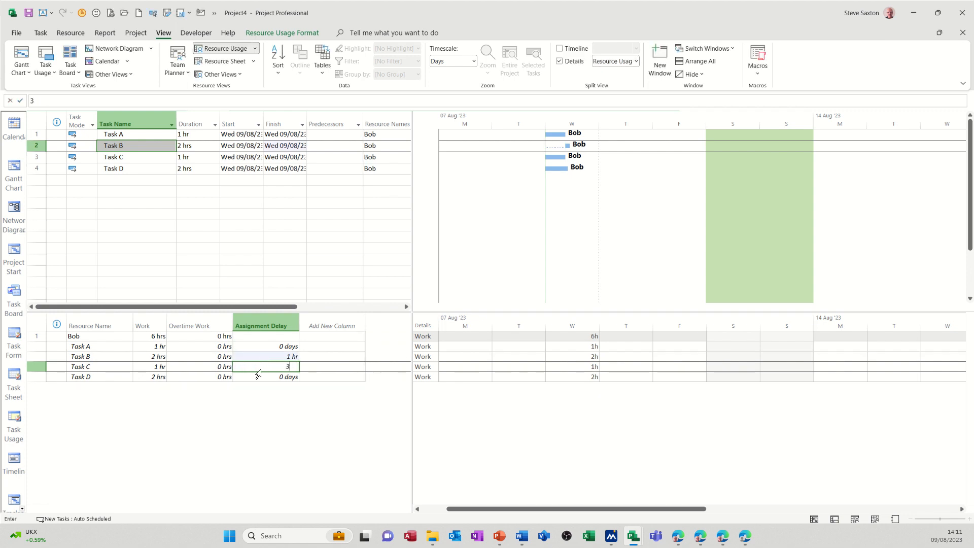
click(271, 380)
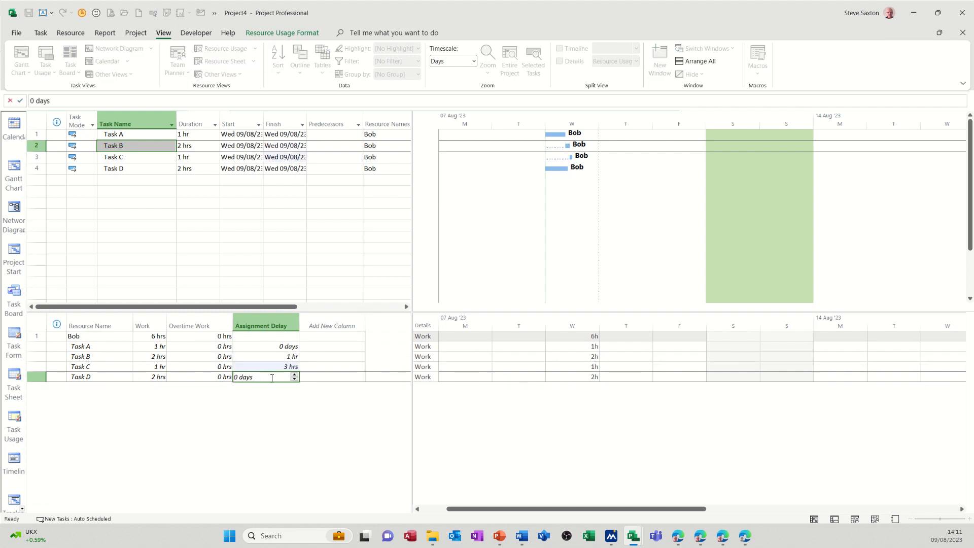
text(5 h)
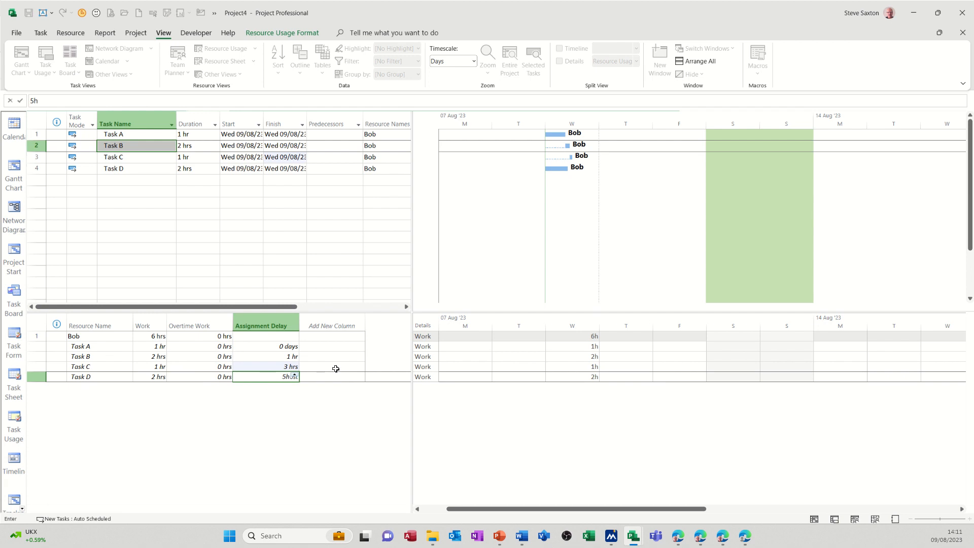
click(337, 370)
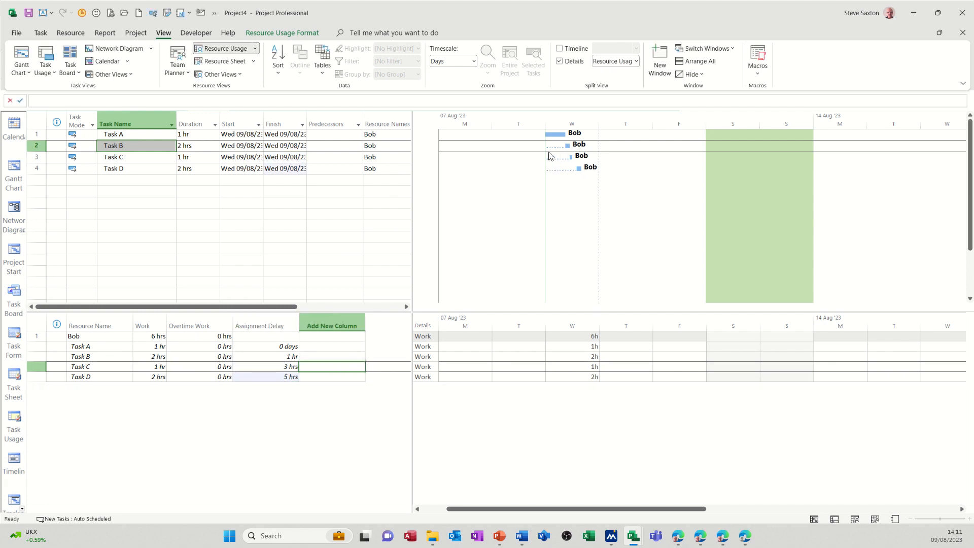